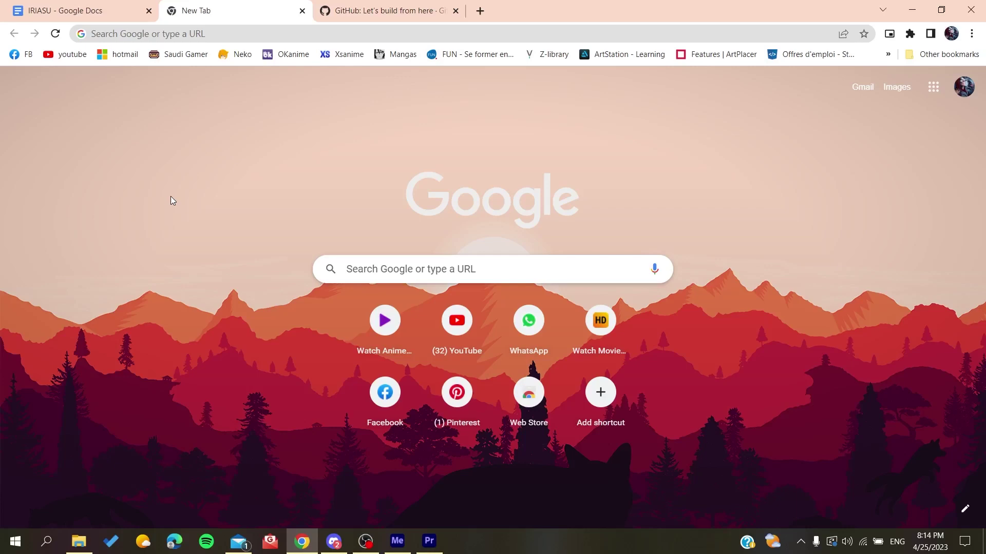
# - Switch to the GitHub tab in Chrome and open its account sign-up page
pyautogui.click(378, 14)
pyautogui.click(150, 37)
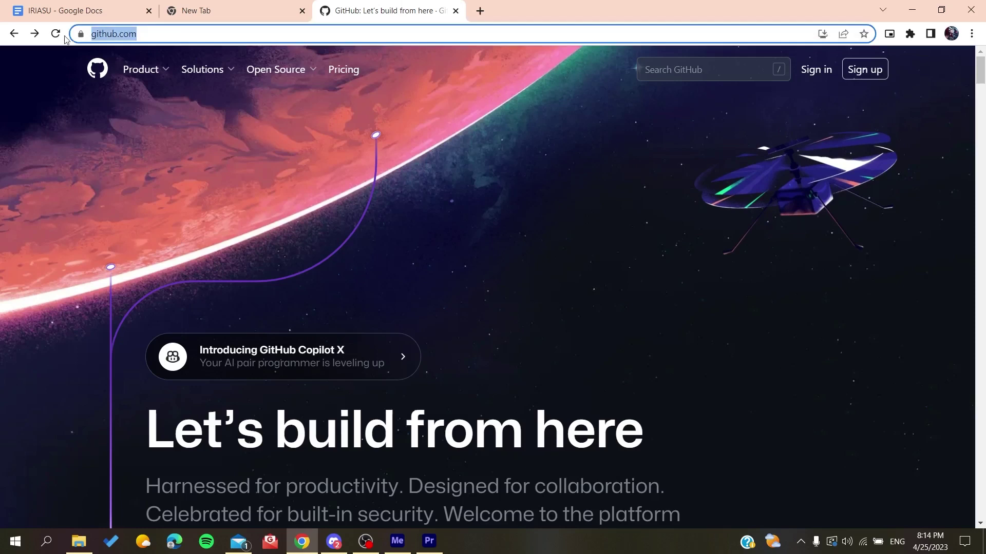
pyautogui.click(269, 137)
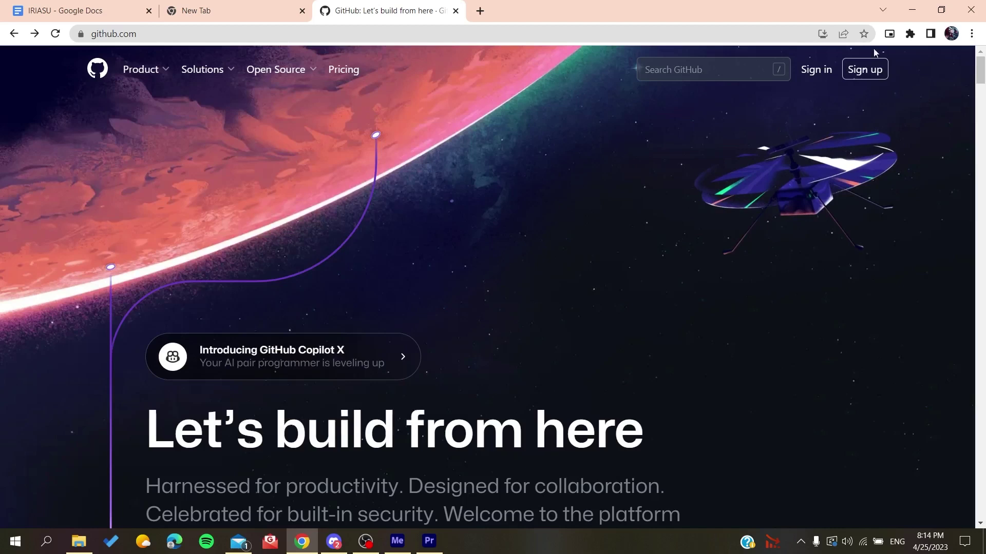
# - Enter the account email, password and an available username on the sign-up form
pyautogui.click(861, 73)
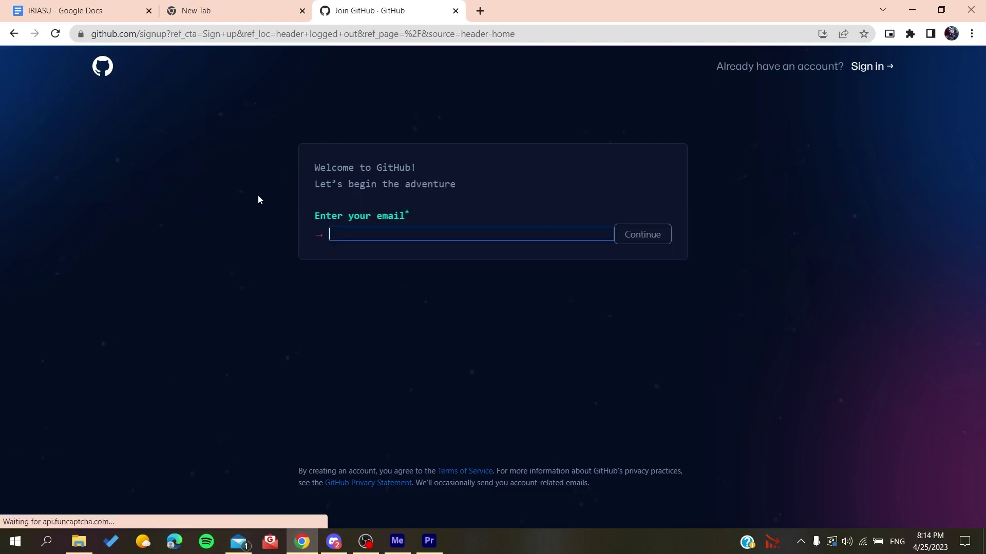
pyautogui.click(369, 230)
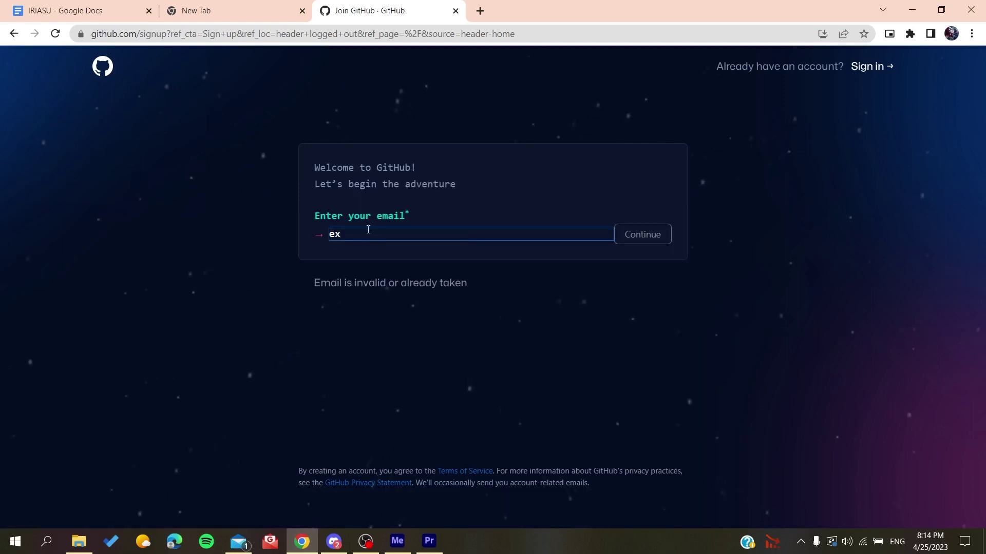
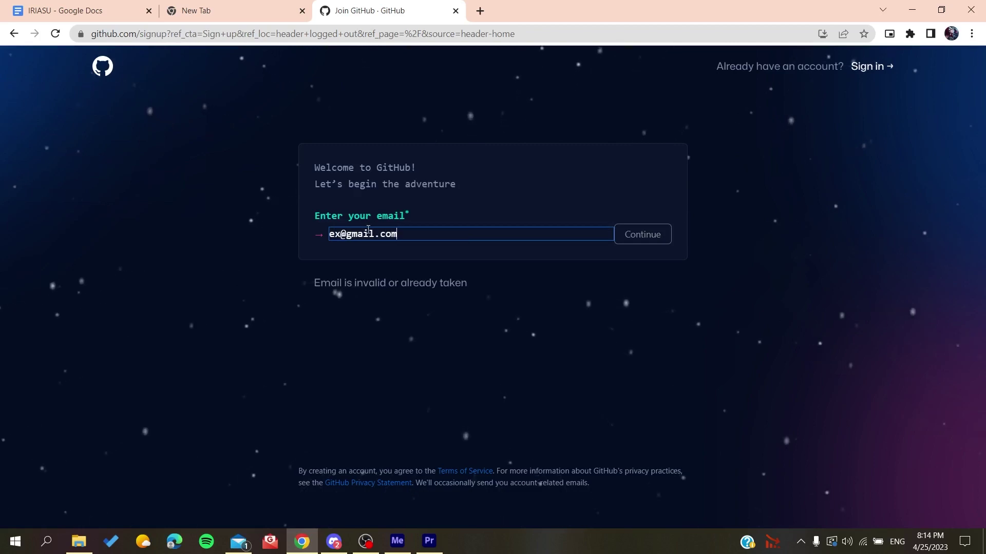
pyautogui.click(654, 244)
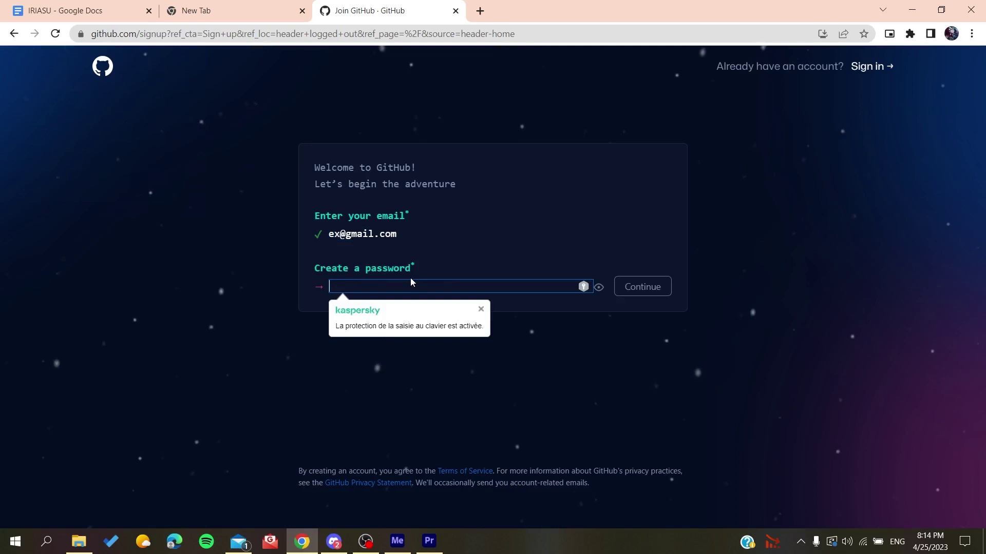
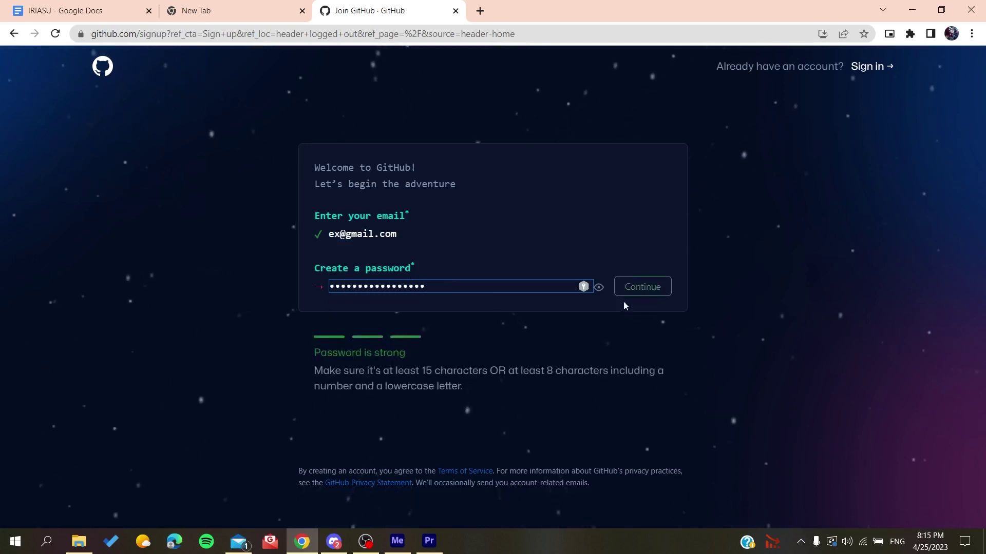
pyautogui.click(654, 286)
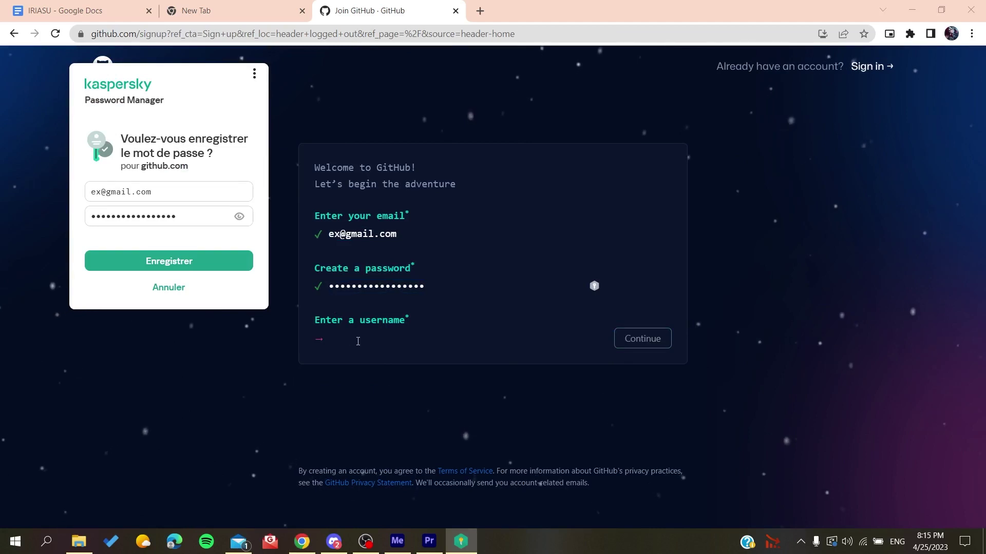
pyautogui.click(357, 339)
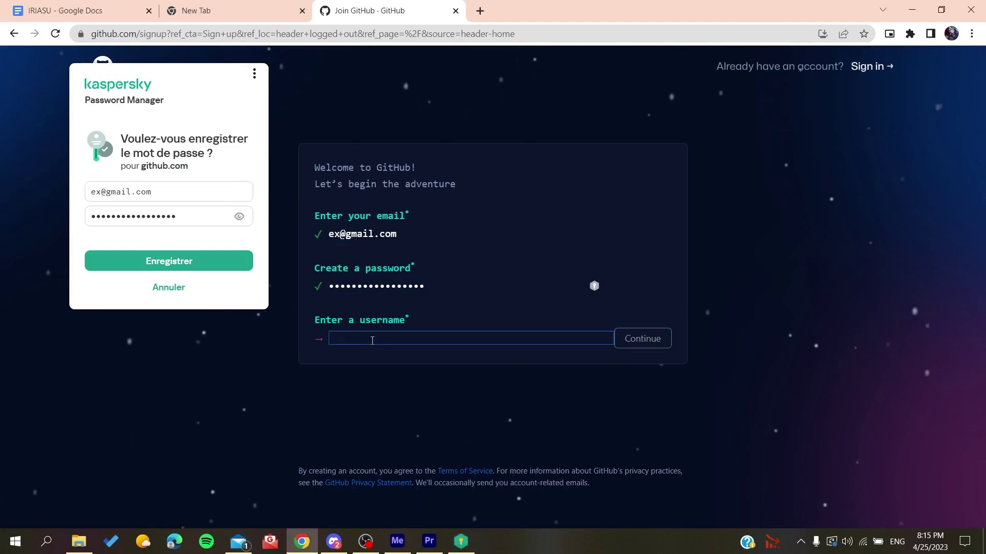
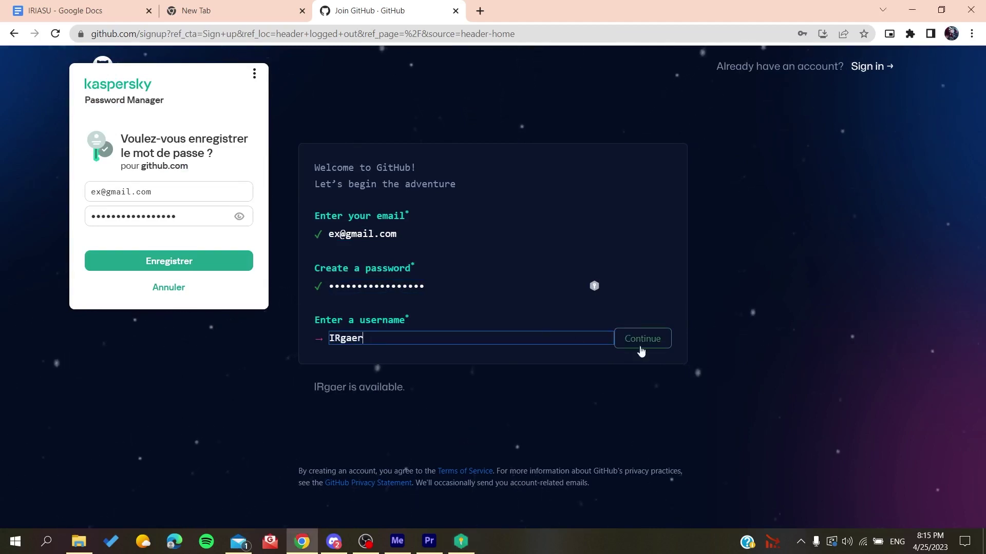
pyautogui.click(641, 342)
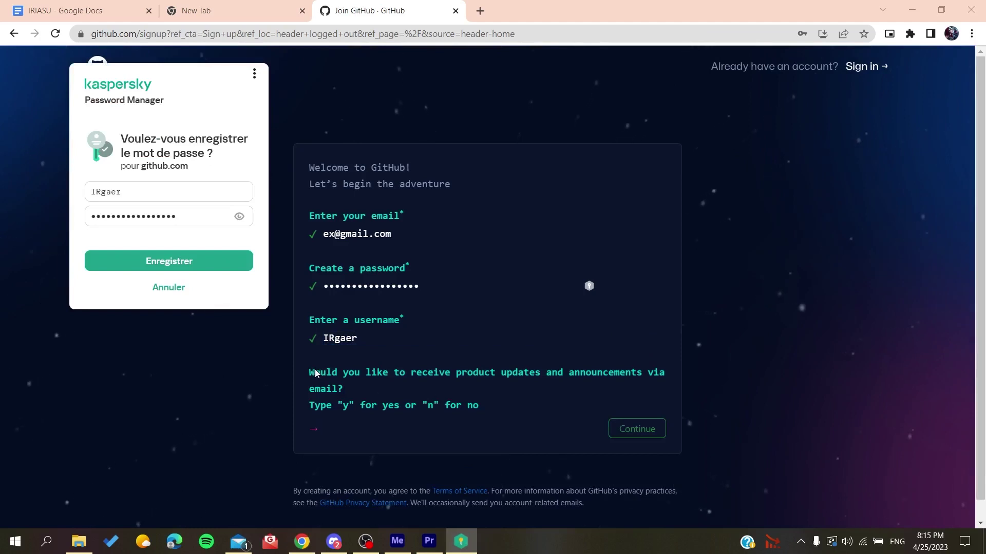
# - Answer 'n' to decline product update emails and continue to verification
pyautogui.moveTo(311, 373); pyautogui.dragTo(389, 420)
pyautogui.click(389, 420)
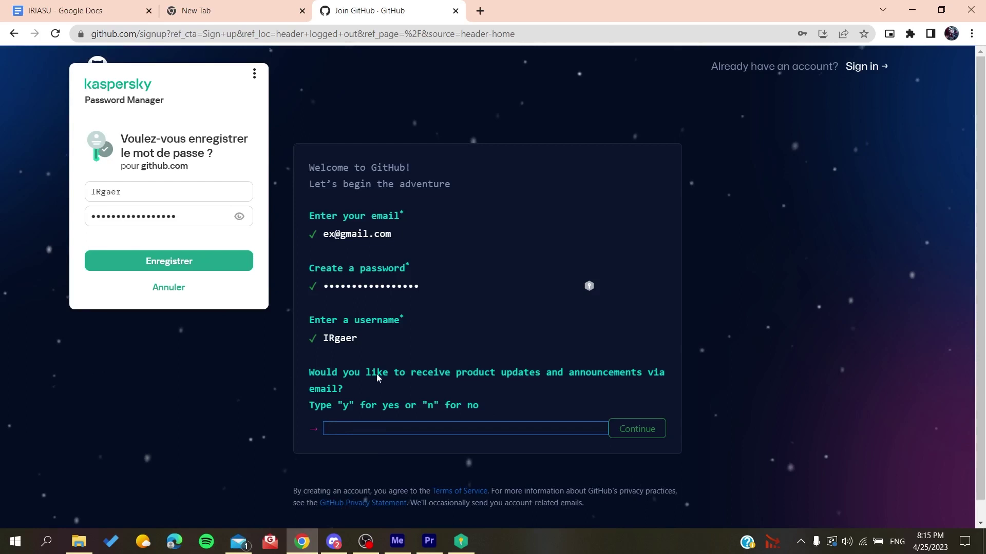
pyautogui.moveTo(342, 373); pyautogui.dragTo(505, 399)
pyautogui.click(375, 426)
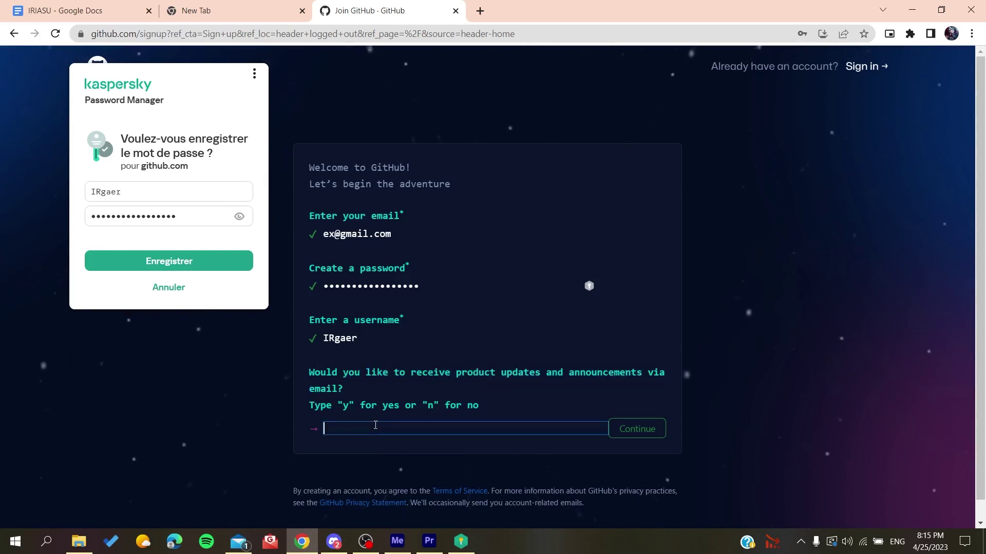
pyautogui.write('n')
pyautogui.click(639, 434)
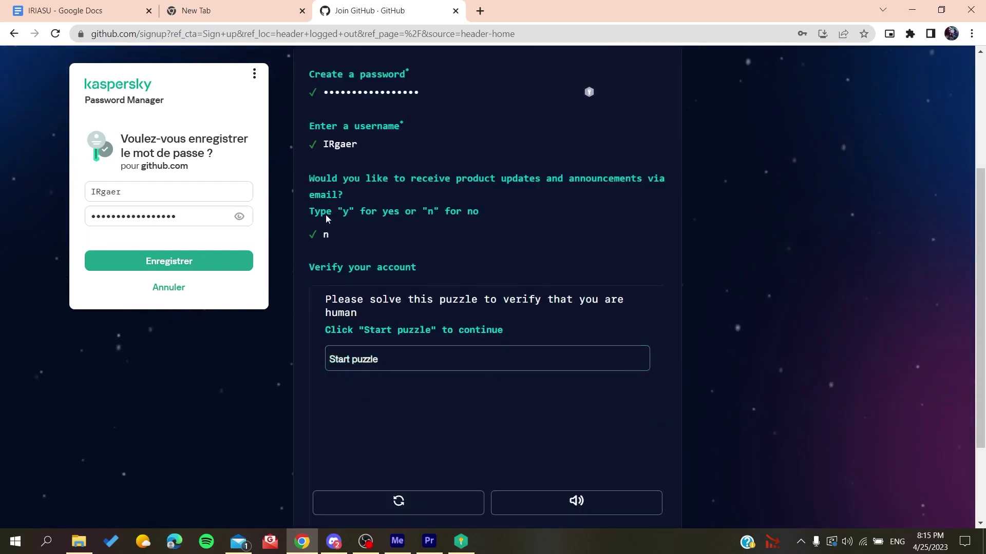
# - Solve the puzzle by picking squares with two identical objects, then create the account
pyautogui.moveTo(380, 300)
pyautogui.mouseDown()
pyautogui.moveTo(531, 301)
pyautogui.moveTo(570, 317)
pyautogui.mouseUp()
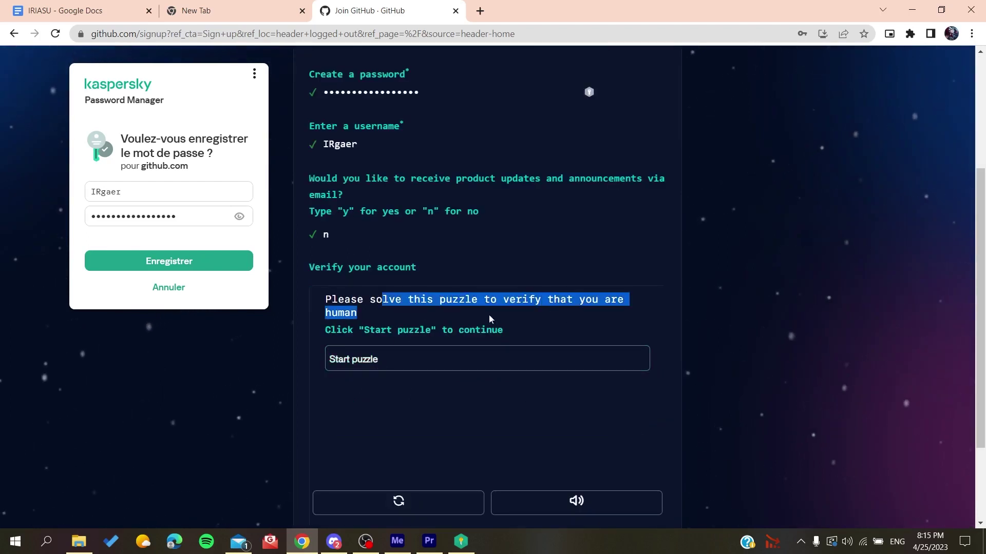
pyautogui.scroll(-1, 471, 303)
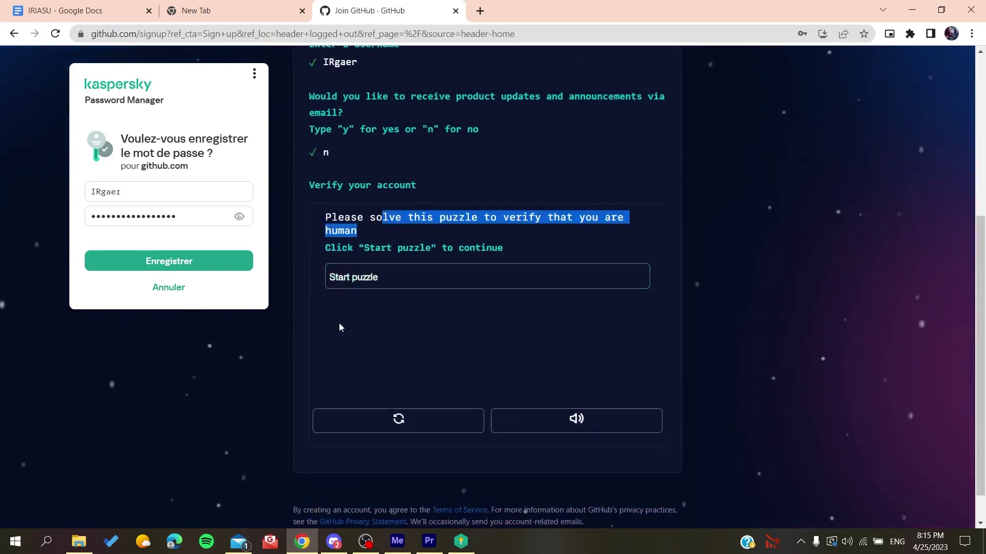
pyautogui.click(366, 330)
pyautogui.click(376, 279)
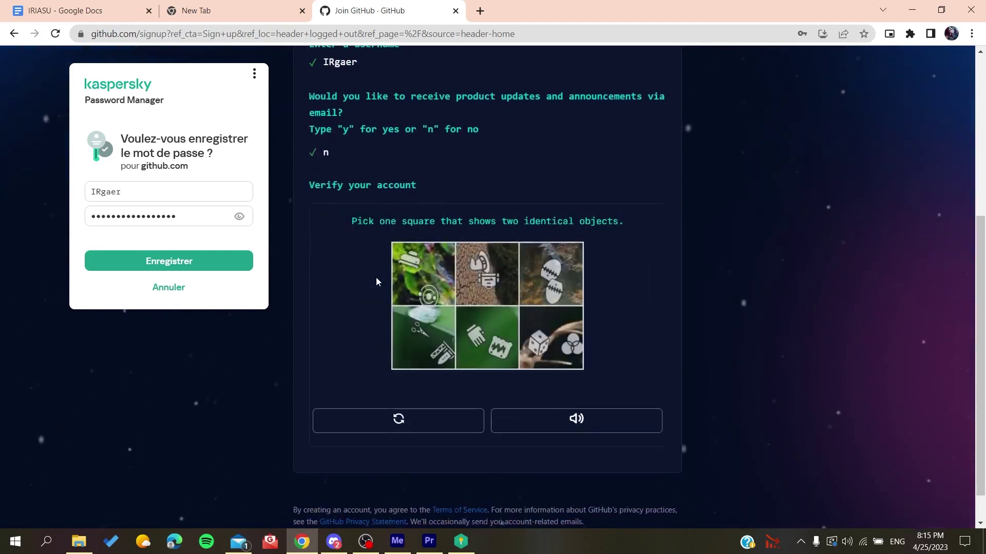
pyautogui.moveTo(447, 222); pyautogui.dragTo(639, 226)
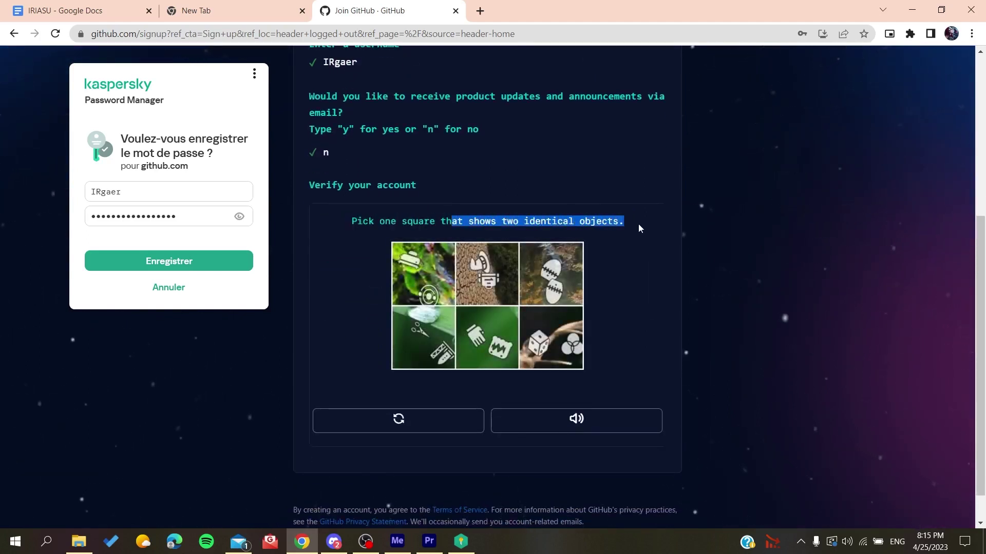
pyautogui.click(543, 283)
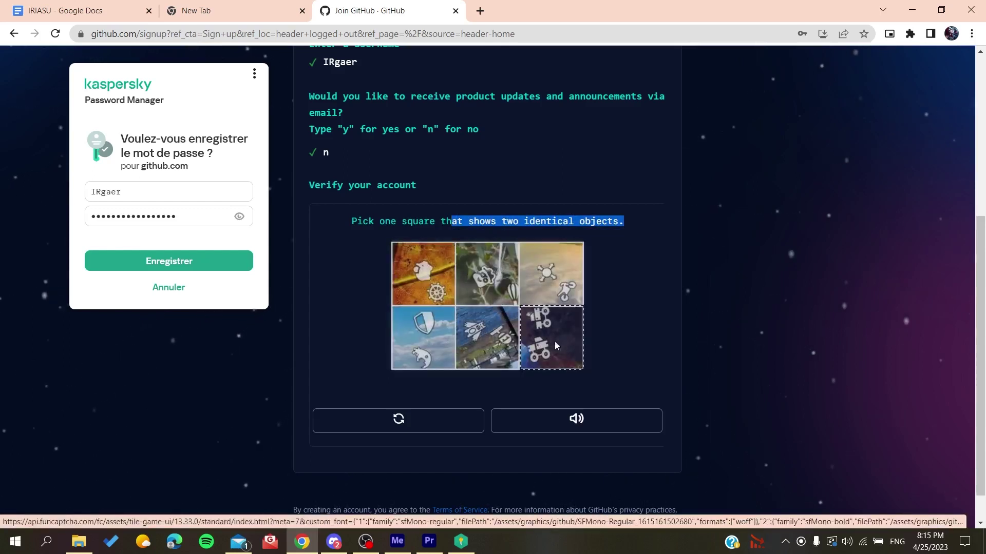
pyautogui.click(532, 346)
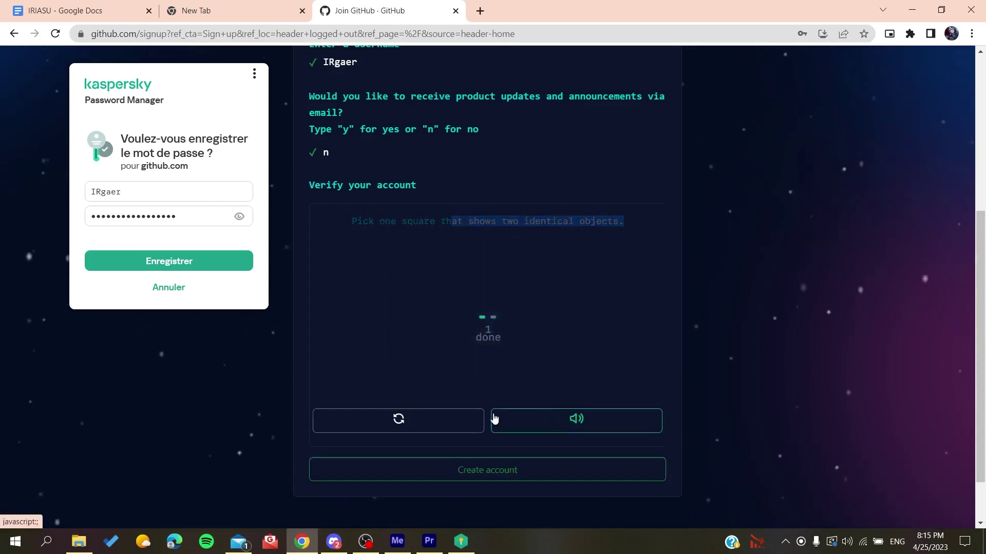
pyautogui.click(457, 476)
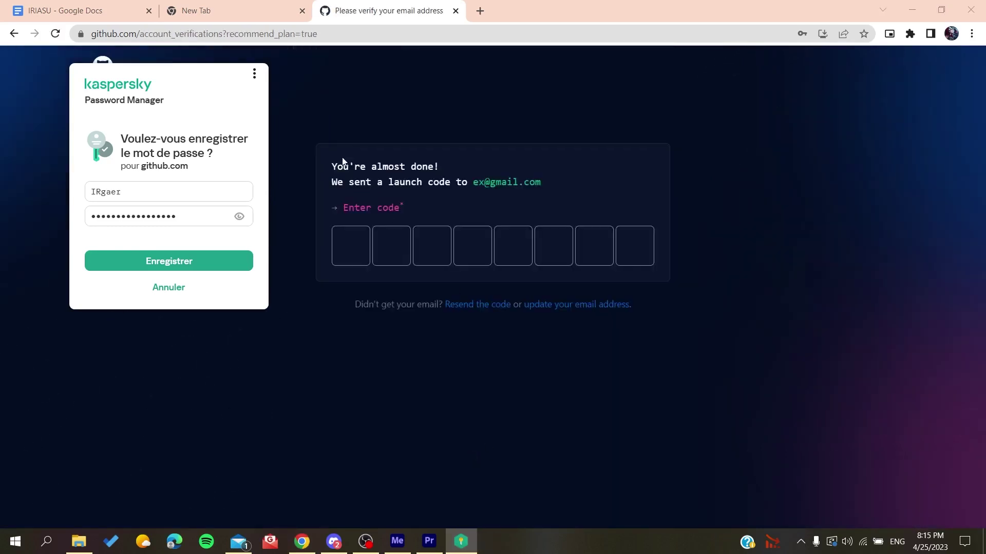
# - Enter the emailed launch code, dismiss the password-saving prompt and finish email verification
pyautogui.moveTo(343, 161); pyautogui.dragTo(384, 194)
pyautogui.click(357, 184)
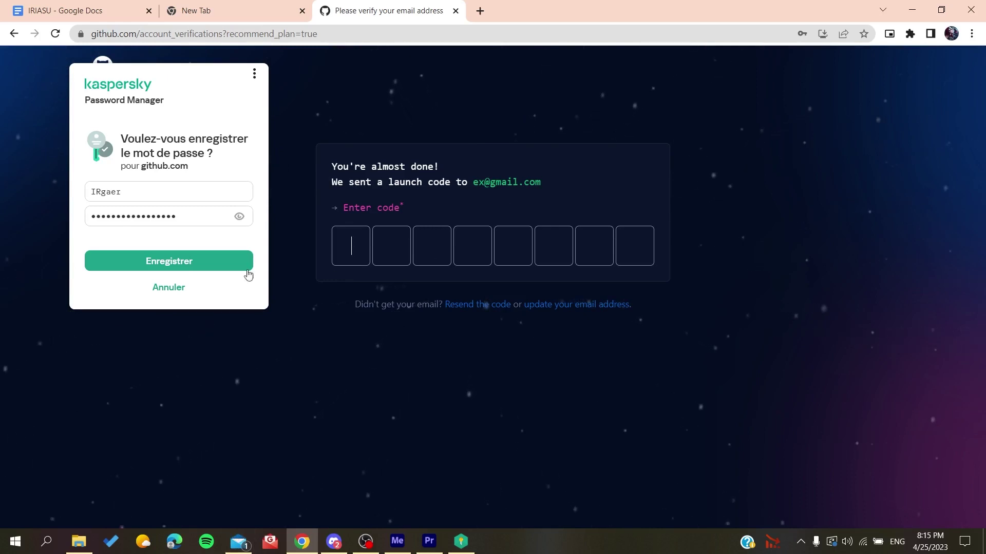
pyautogui.click(160, 287)
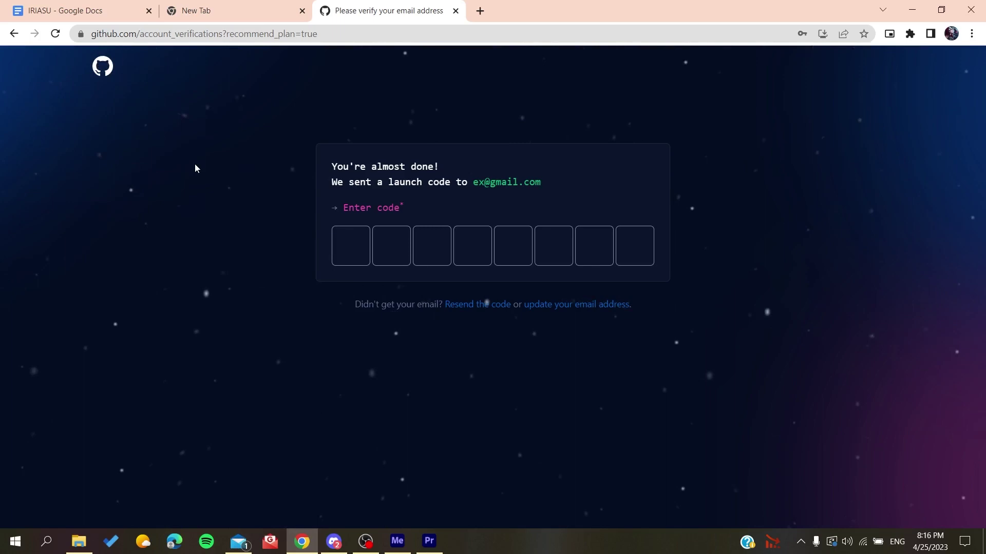
pyautogui.click(102, 67)
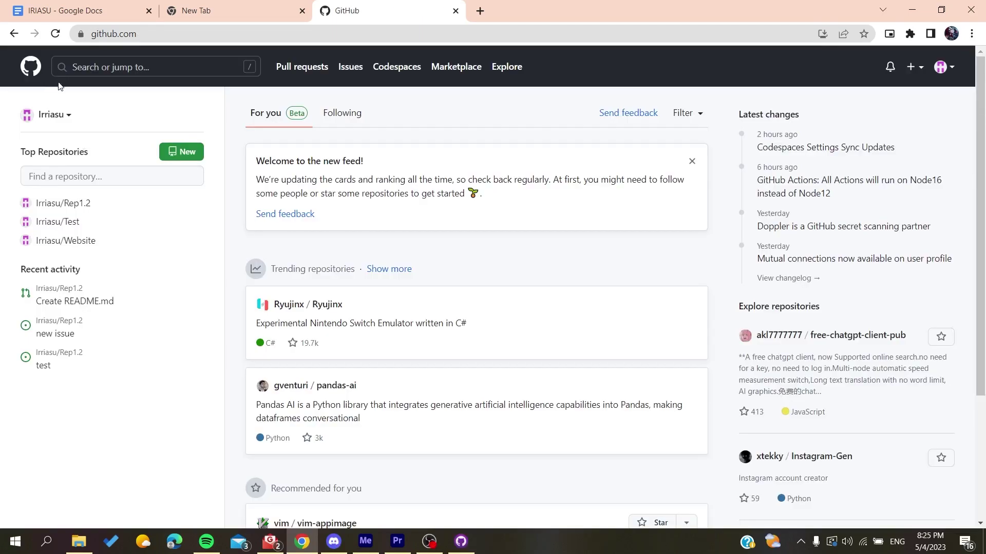
# - Review Rep1.2's 18 commits, return to the repository page, then switch to GitHub Desktop
pyautogui.click(53, 208)
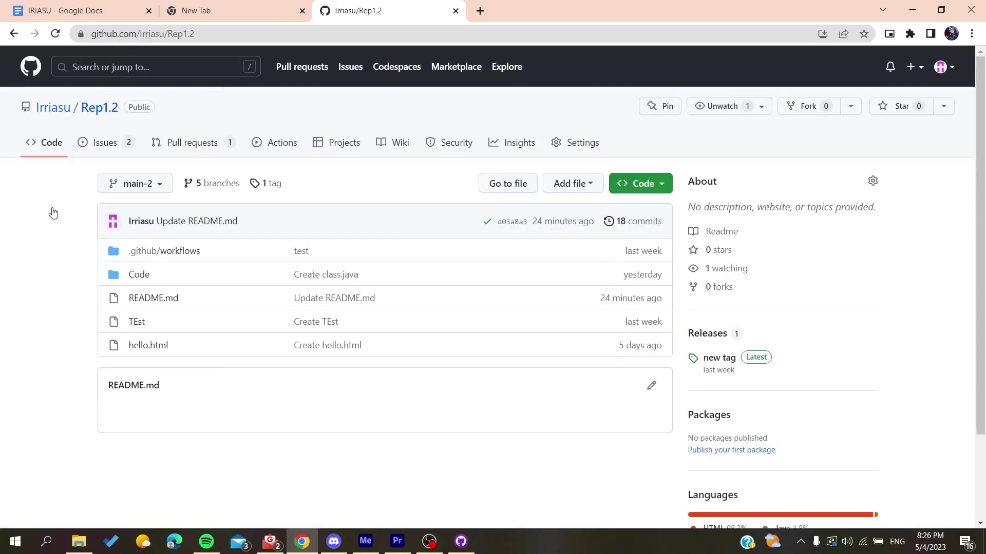
pyautogui.click(622, 225)
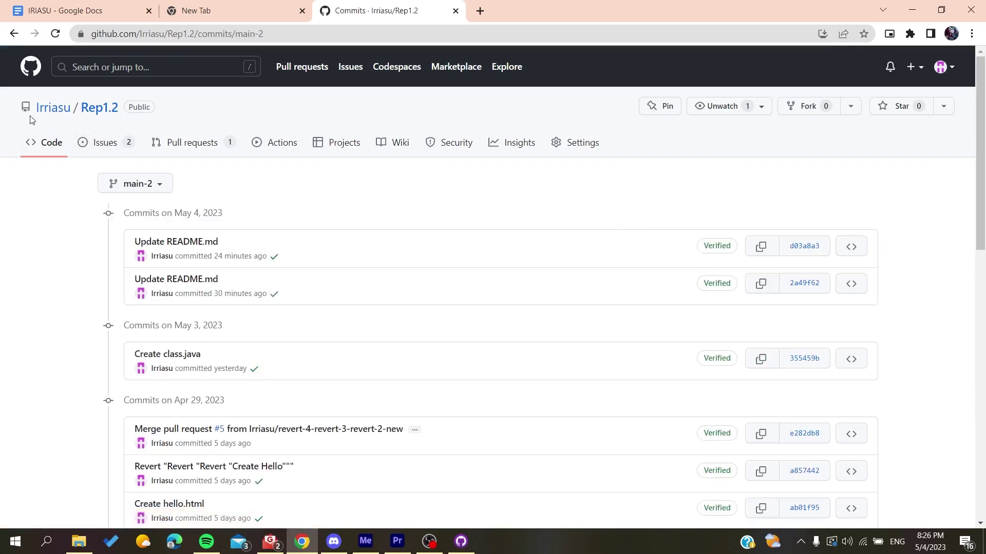
pyautogui.click(10, 34)
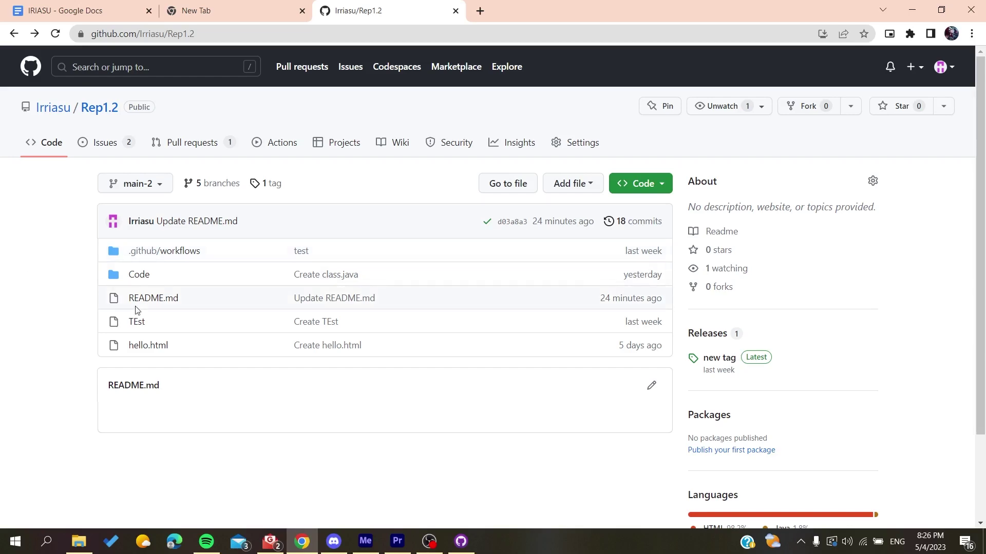
pyautogui.click(461, 541)
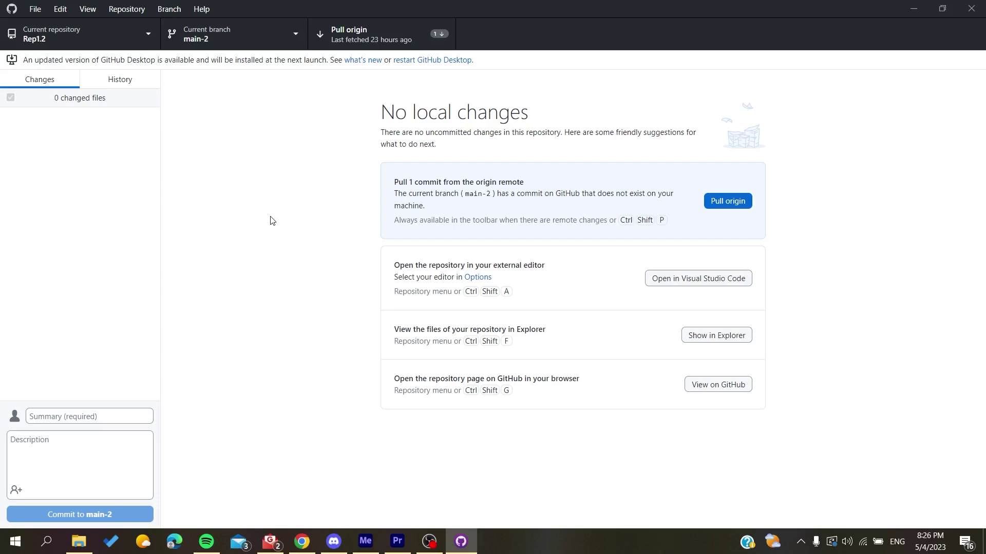
# - Pull the one remote commit into the local Rep1.2 clone on main-2
pyautogui.click(306, 542)
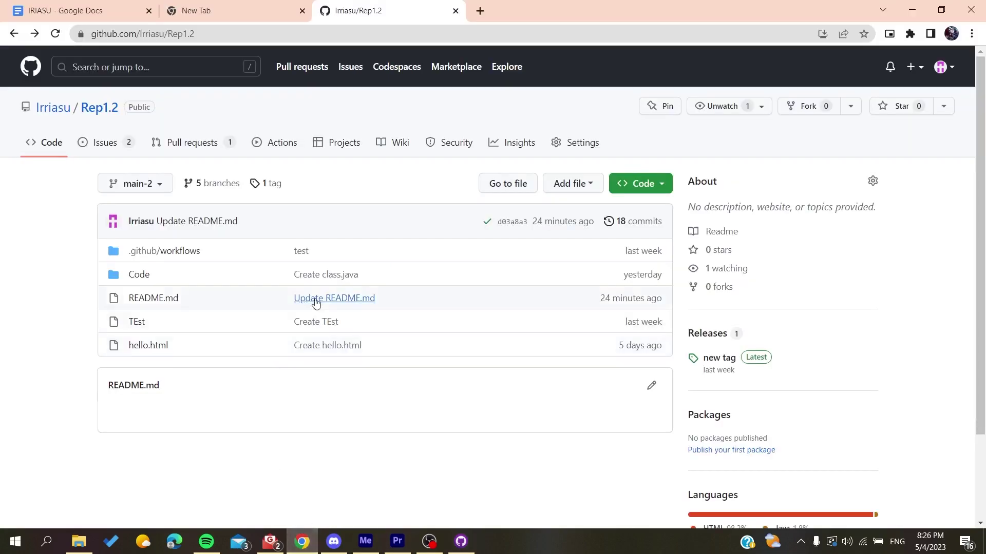
pyautogui.click(461, 542)
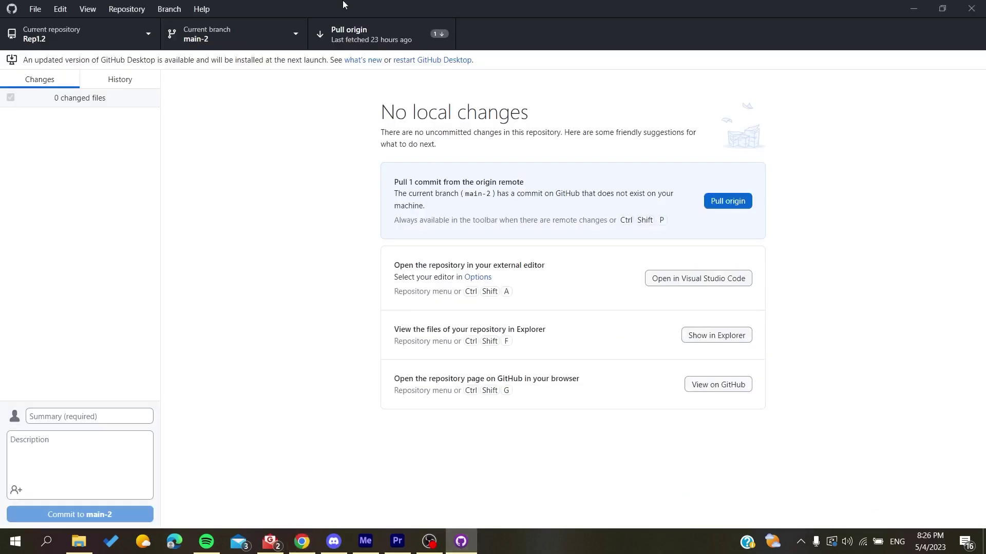
pyautogui.click(339, 38)
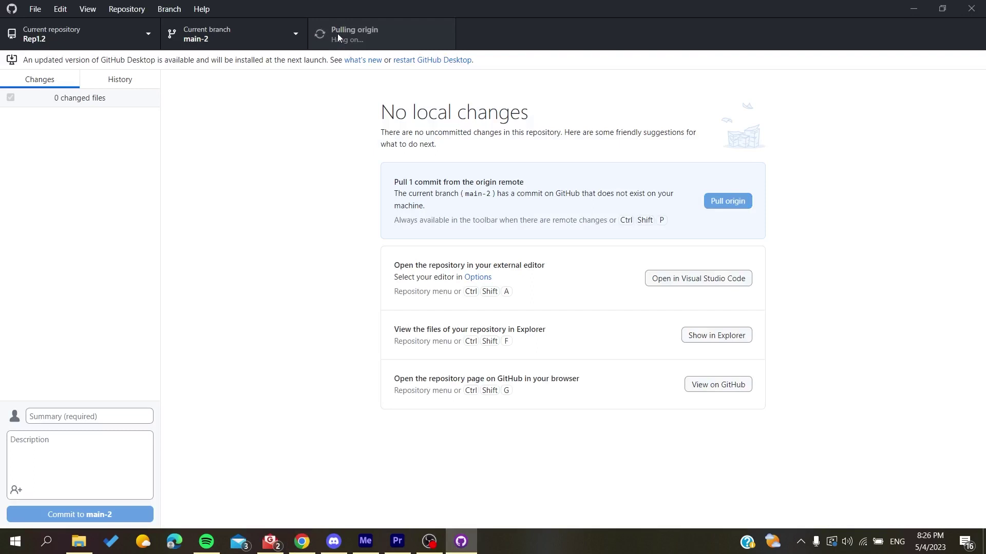